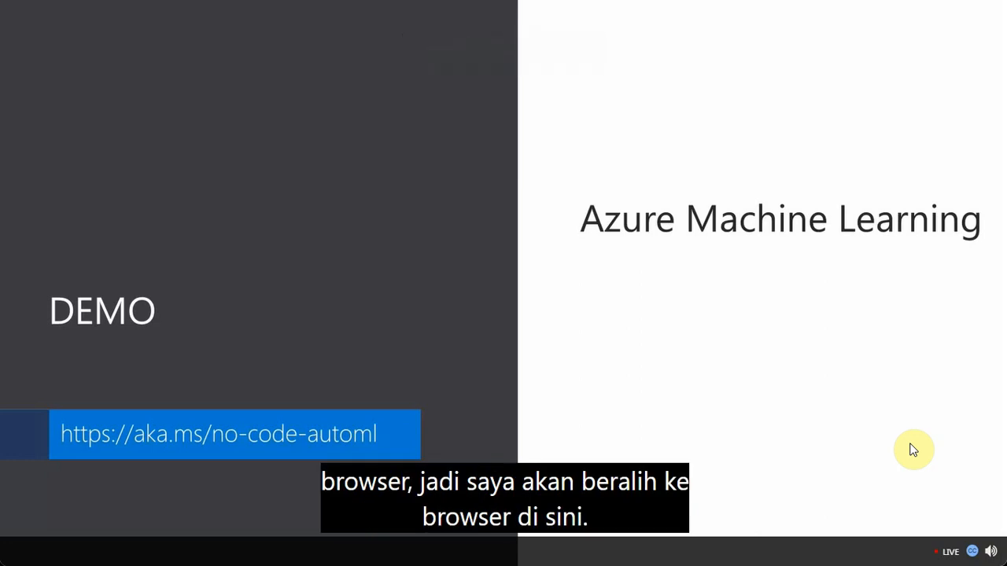
{"action": "key", "text": "alt+Tab"}
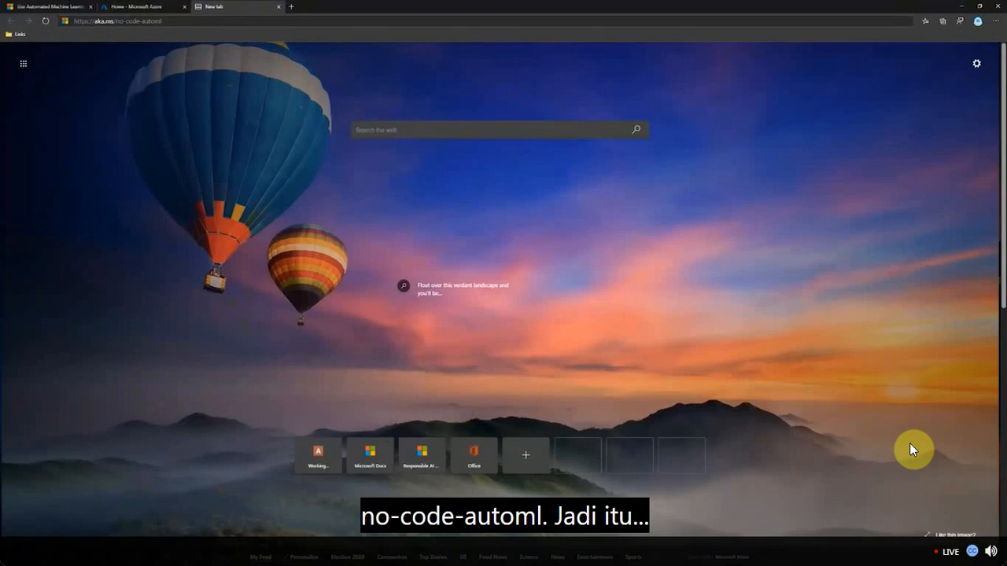
{"action": "left_click", "coordinate": [161, 21]}
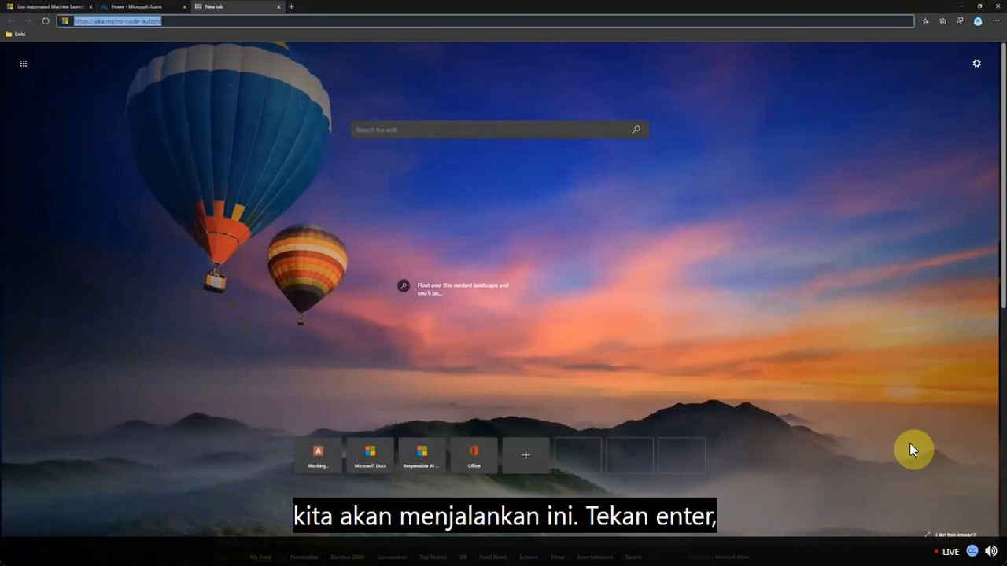
{"action": "key", "text": "Return"}
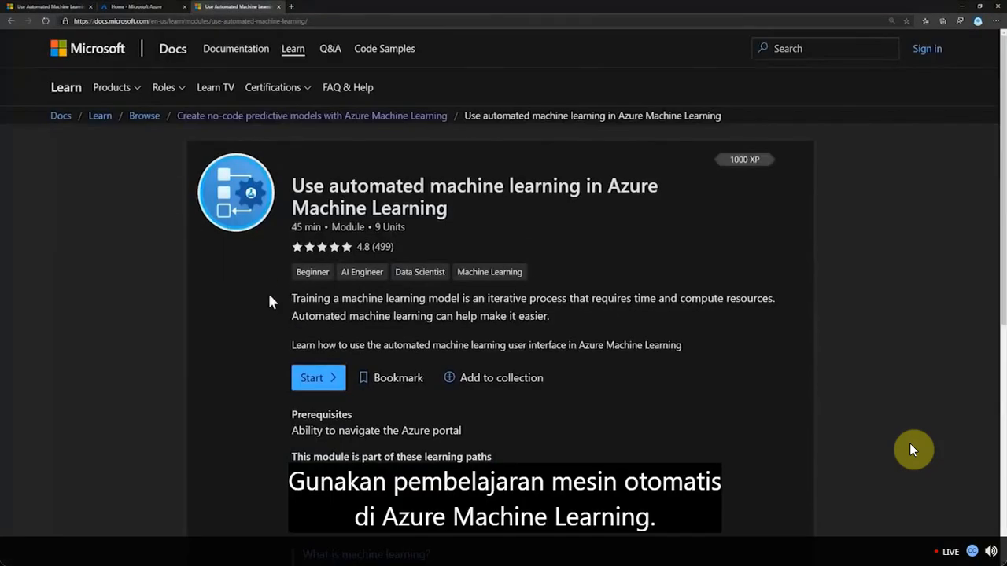
Step: Open the module's unit on creating an Azure Machine Learning workspace and read its list of required workspace settings
{"action": "scroll", "coordinate": [263, 309], "scroll_direction": "down", "scroll_amount": 3}
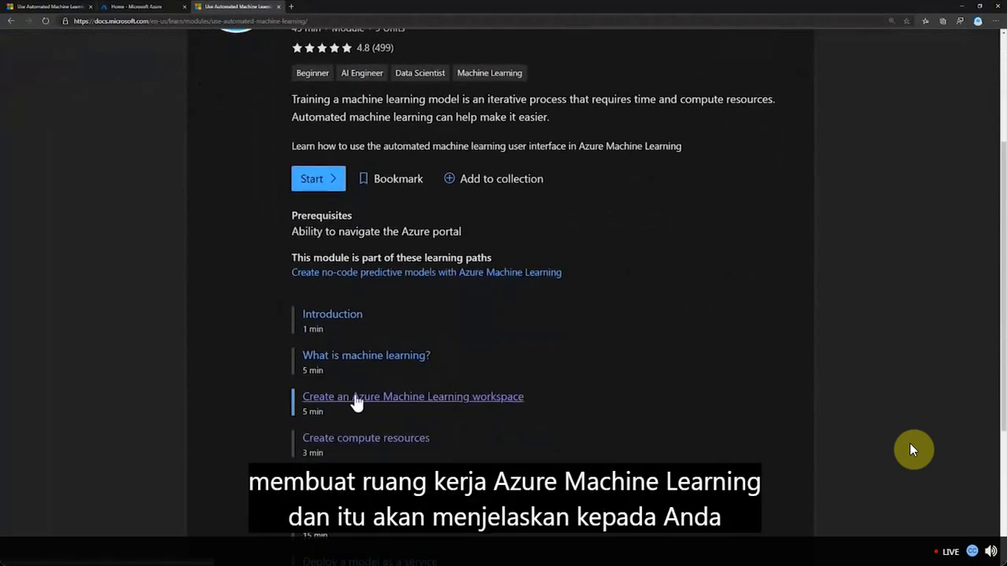
{"action": "left_click", "coordinate": [355, 397]}
{"action": "scroll", "coordinate": [912, 449], "scroll_direction": "down", "scroll_amount": 2}
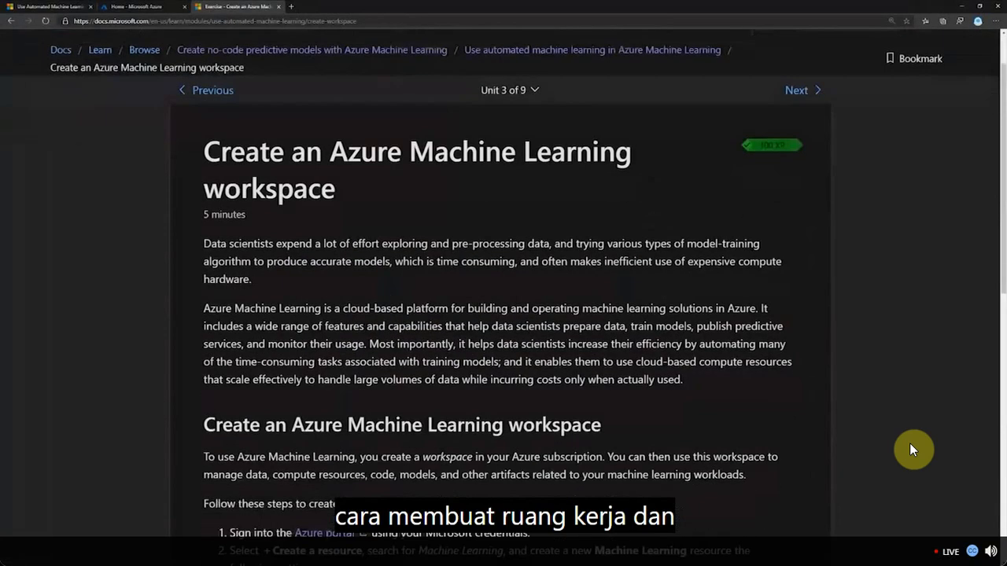
{"action": "scroll", "coordinate": [912, 450], "scroll_direction": "down", "scroll_amount": 2}
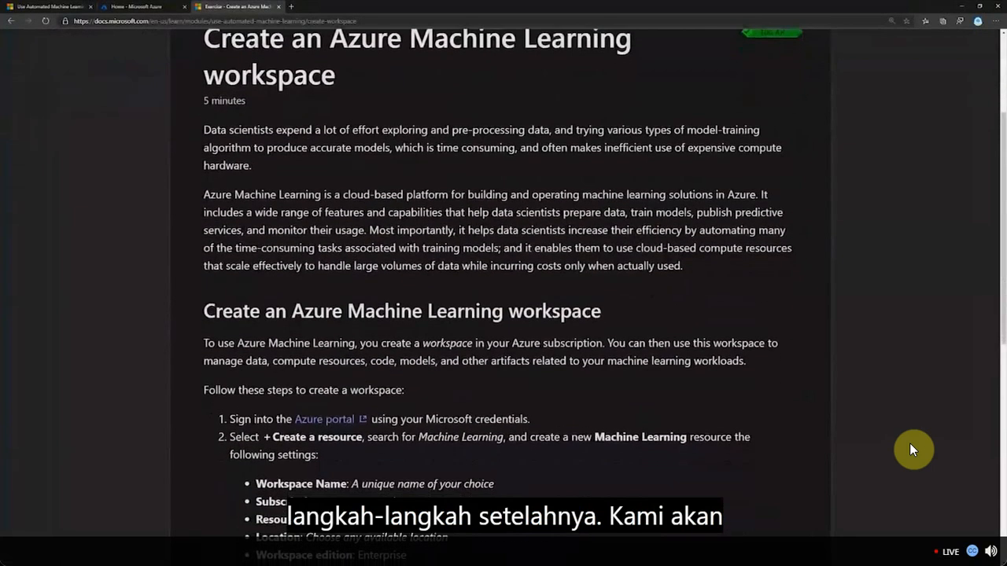
{"action": "scroll", "coordinate": [912, 450], "scroll_direction": "down", "scroll_amount": 2}
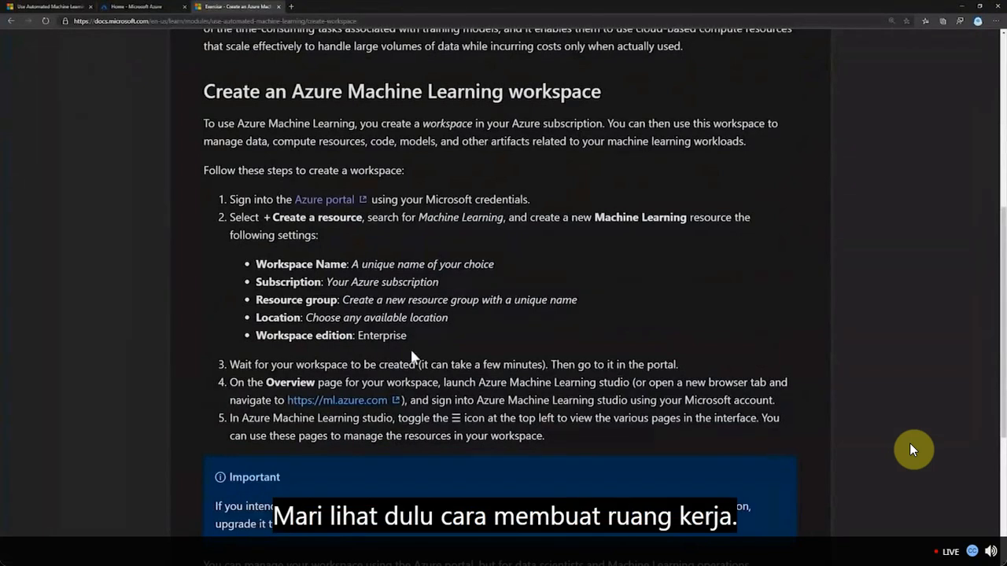
{"action": "left_click_drag", "start_coordinate": [262, 241], "coordinate": [410, 328]}
{"action": "left_click", "coordinate": [410, 328]}
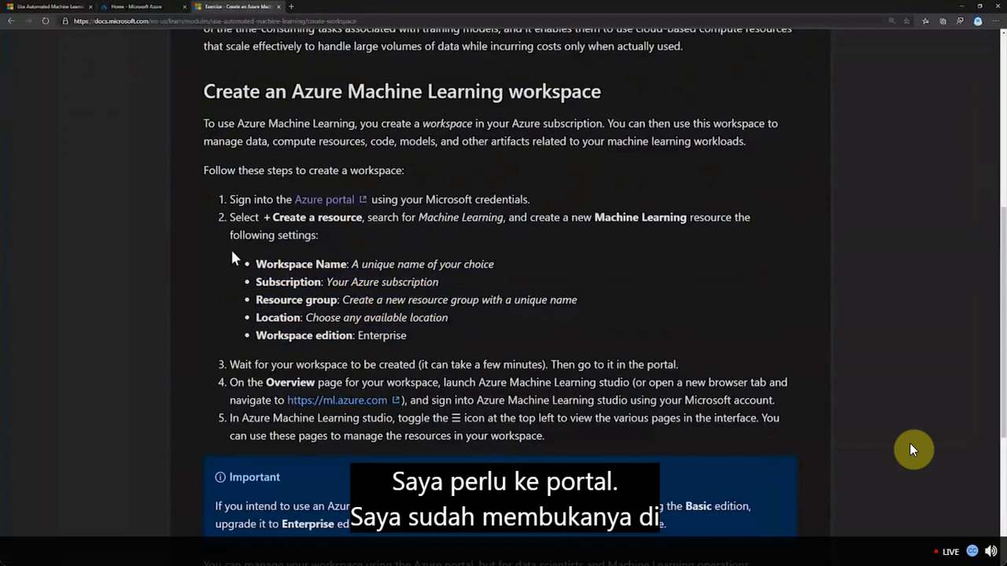
Step: In the Azure portal, start a new Machine Learning workspace and assign it to the existing AI-900 resource group
{"action": "left_click", "coordinate": [156, 14]}
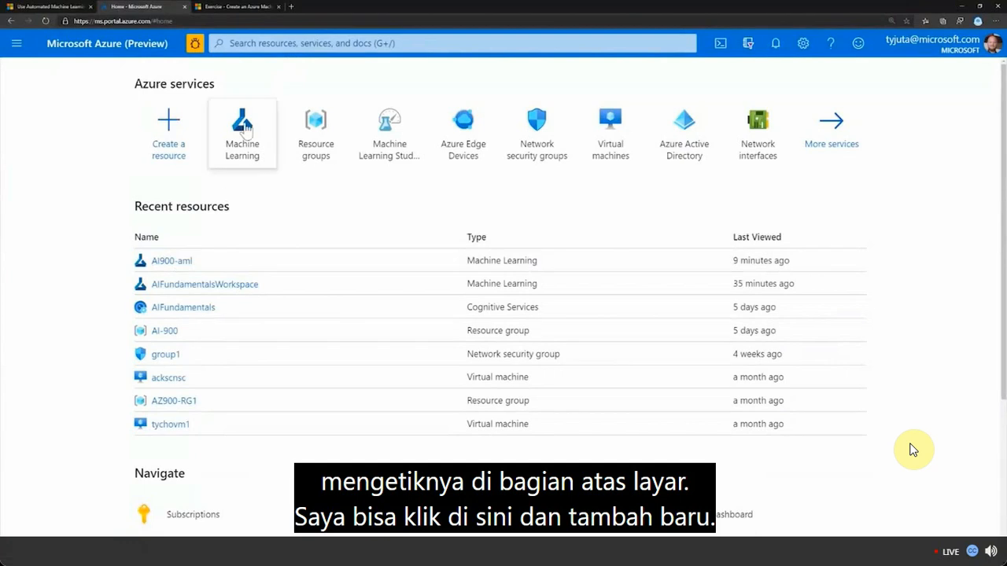
{"action": "mouse_move", "coordinate": [245, 129]}
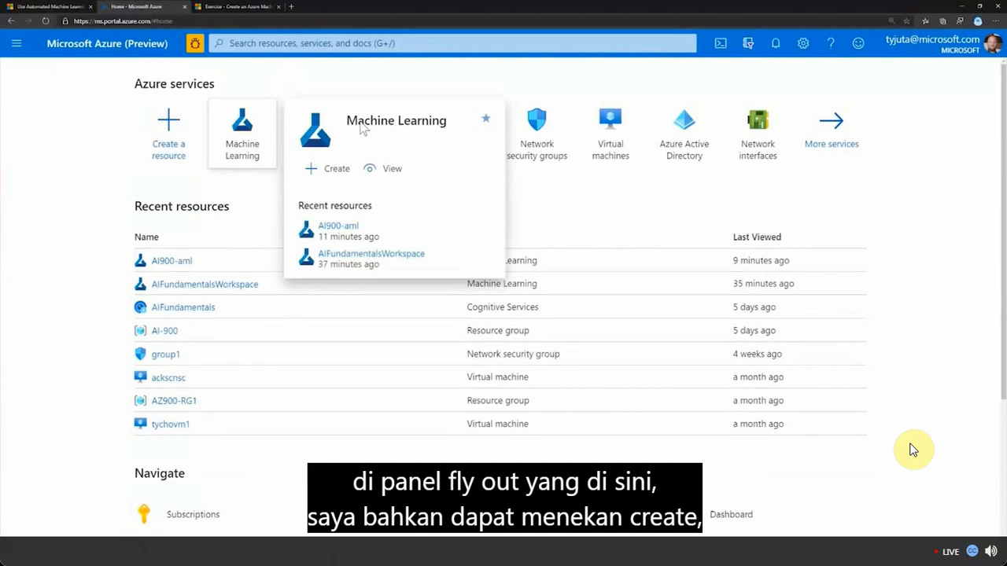
{"action": "left_click", "coordinate": [316, 172]}
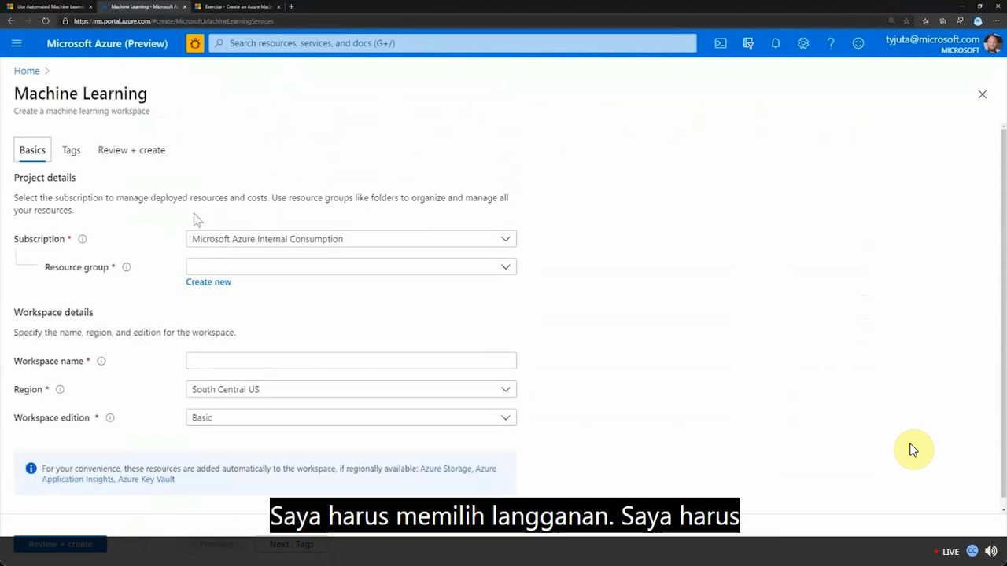
{"action": "left_click", "coordinate": [240, 269]}
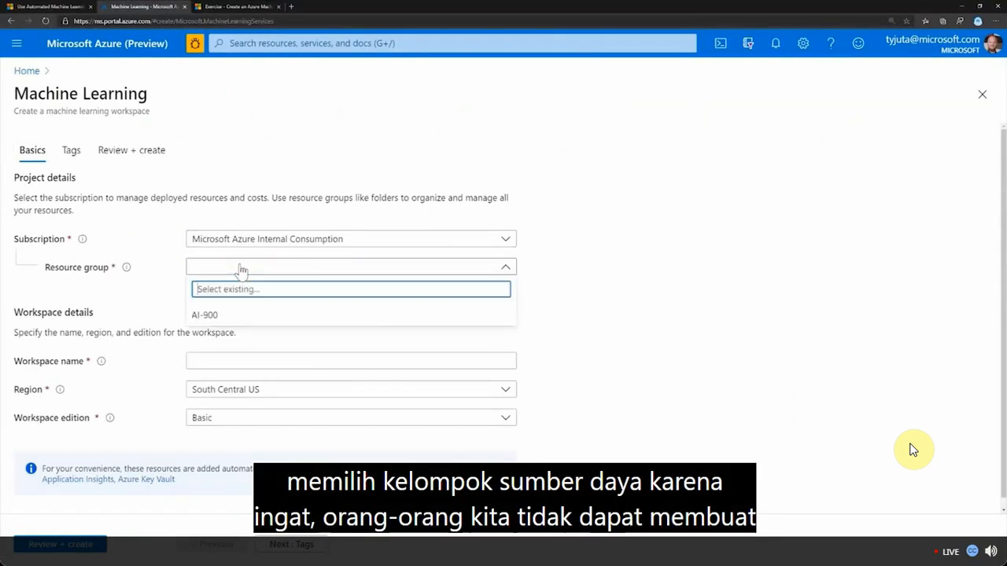
{"action": "left_click", "coordinate": [206, 314]}
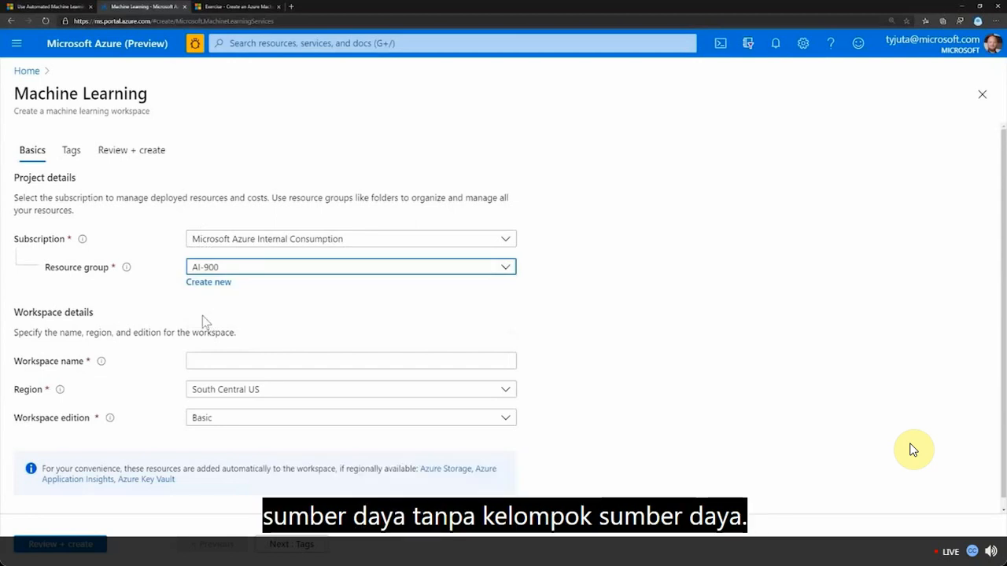
Step: Name the new workspace AIFundamentals
{"action": "scroll", "coordinate": [912, 450], "scroll_direction": "down", "scroll_amount": 1}
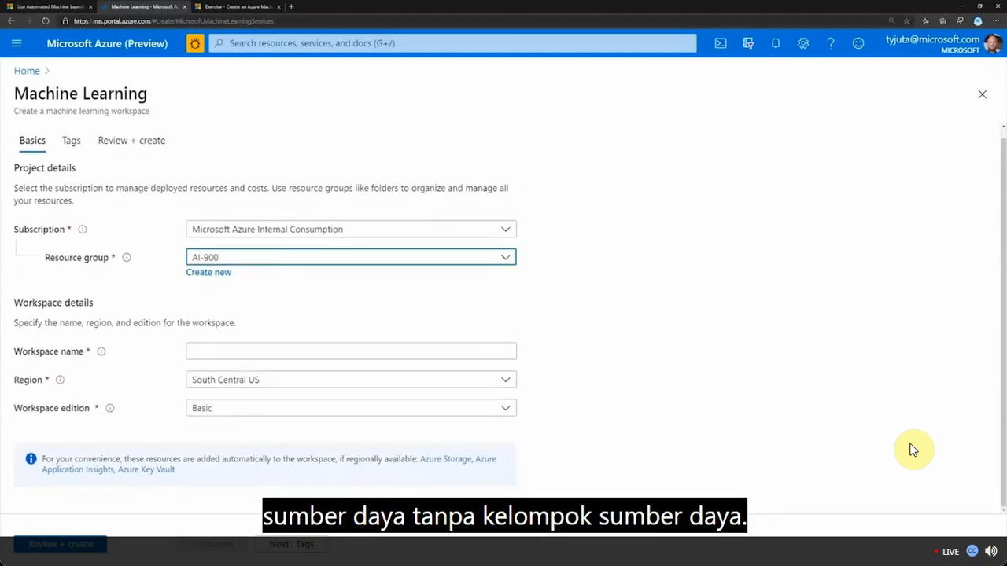
{"action": "left_click", "coordinate": [261, 350]}
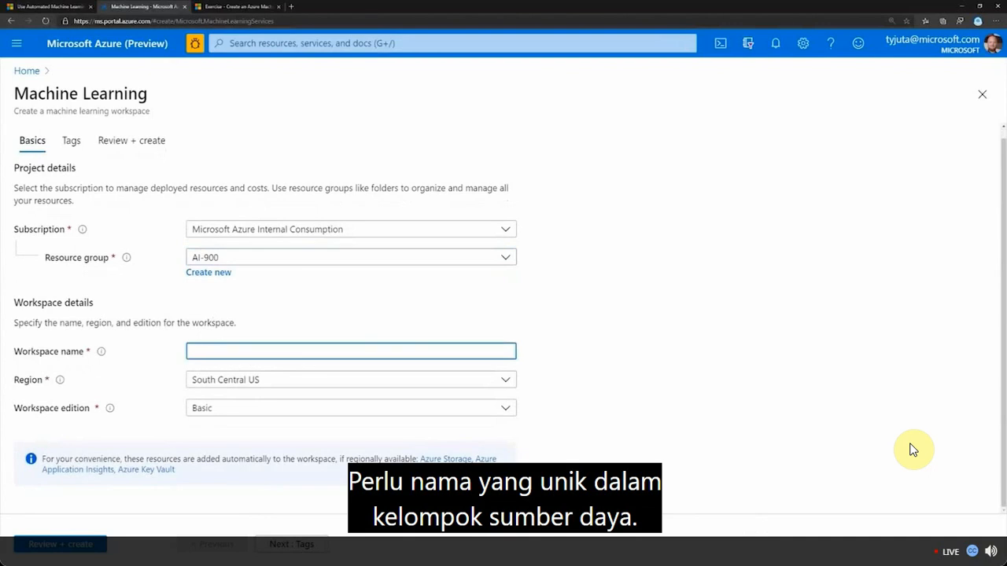
{"action": "type", "text": "AI"}
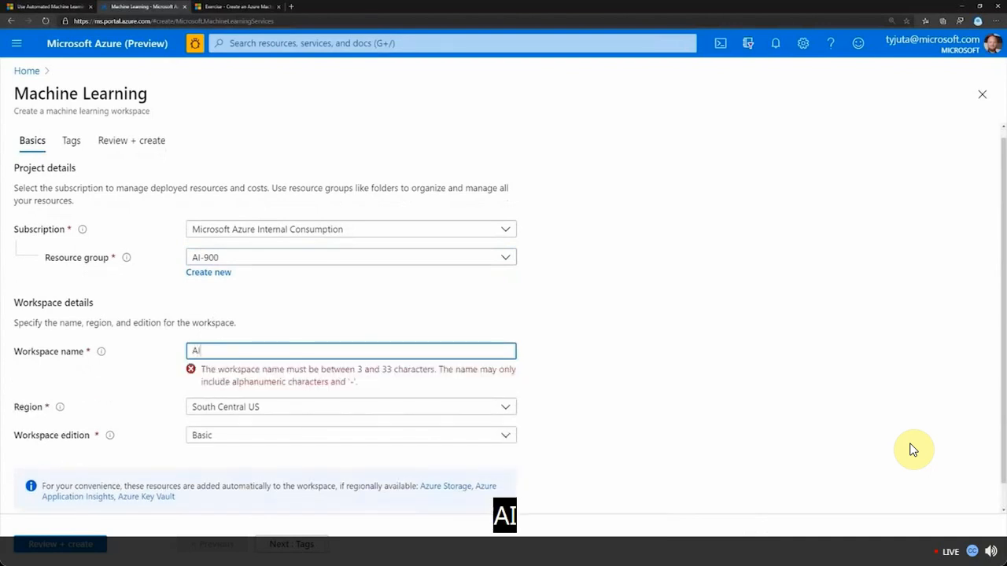
{"action": "type", "text": "Fundamet"}
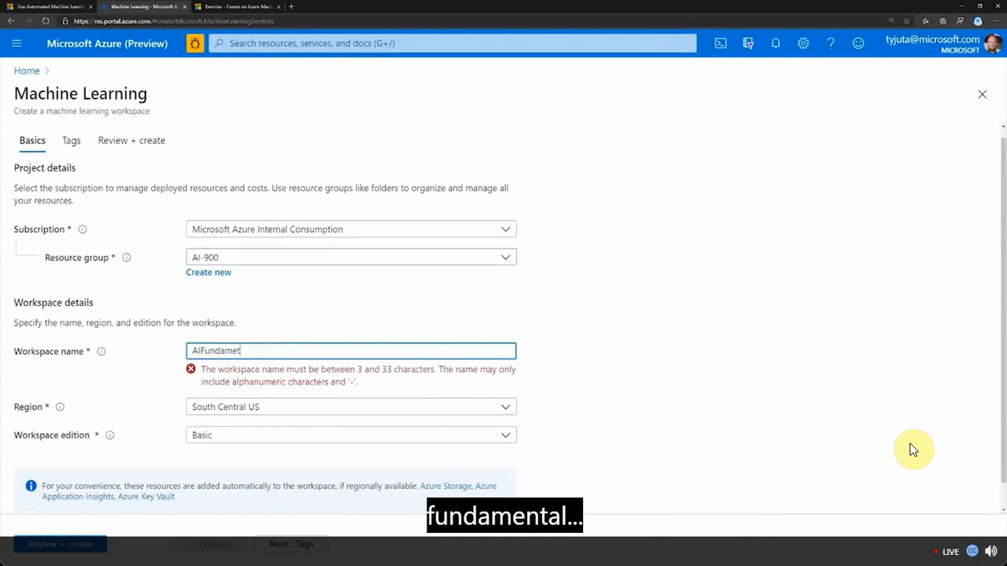
{"action": "key", "text": "BackSpace"}
{"action": "key", "text": "BackSpace"}
{"action": "type", "text": "nta"}
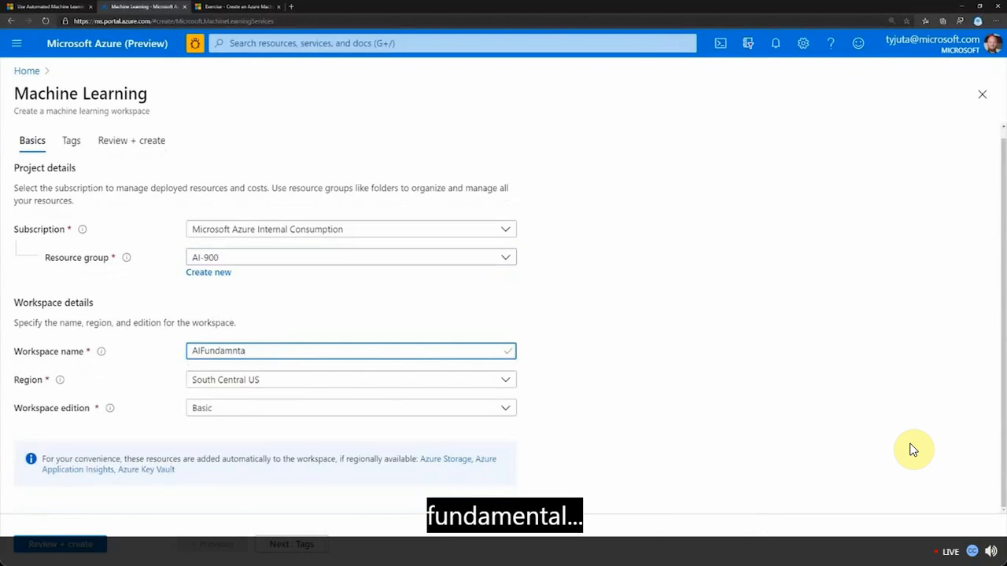
{"action": "key", "text": "BackSpace"}
{"action": "key", "text": "BackSpace"}
{"action": "key", "text": "BackSpace"}
{"action": "key", "text": "BackSpace"}
{"action": "type", "text": "m"}
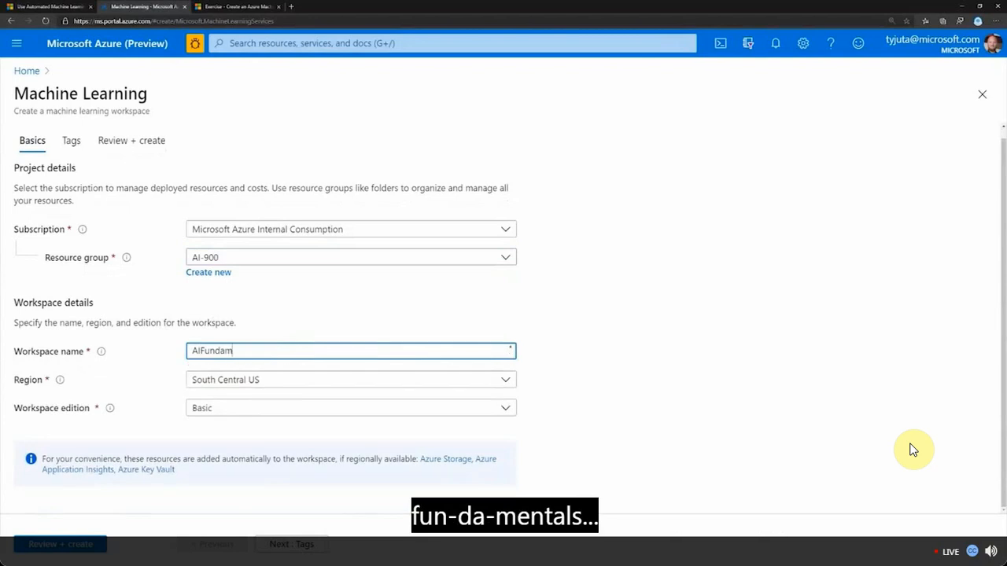
{"action": "type", "text": "entals"}
{"action": "left_click", "coordinate": [551, 379]}
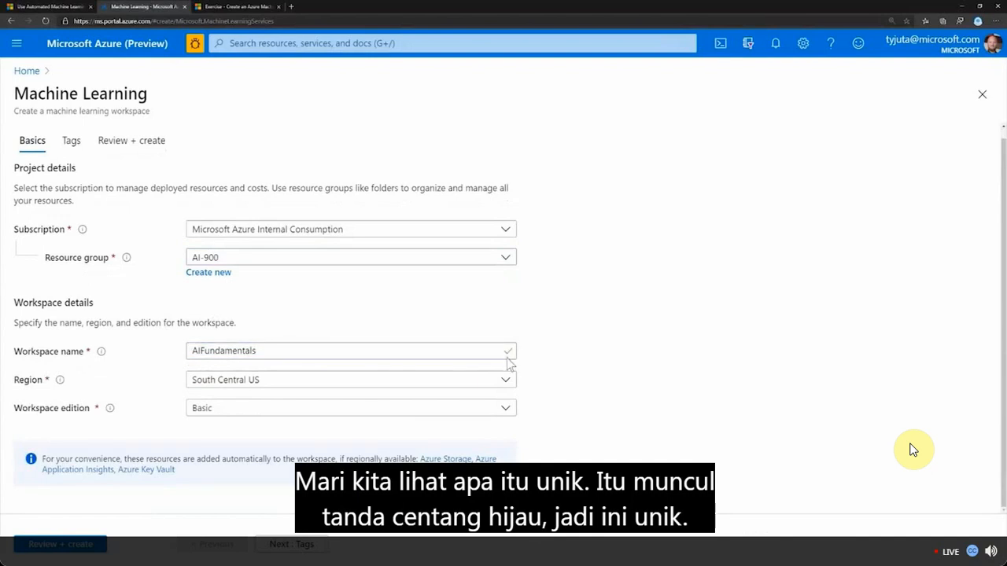
Step: Set the workspace's region to North Europe and its edition to Enterprise, and submit the settings for review
{"action": "left_click", "coordinate": [329, 382]}
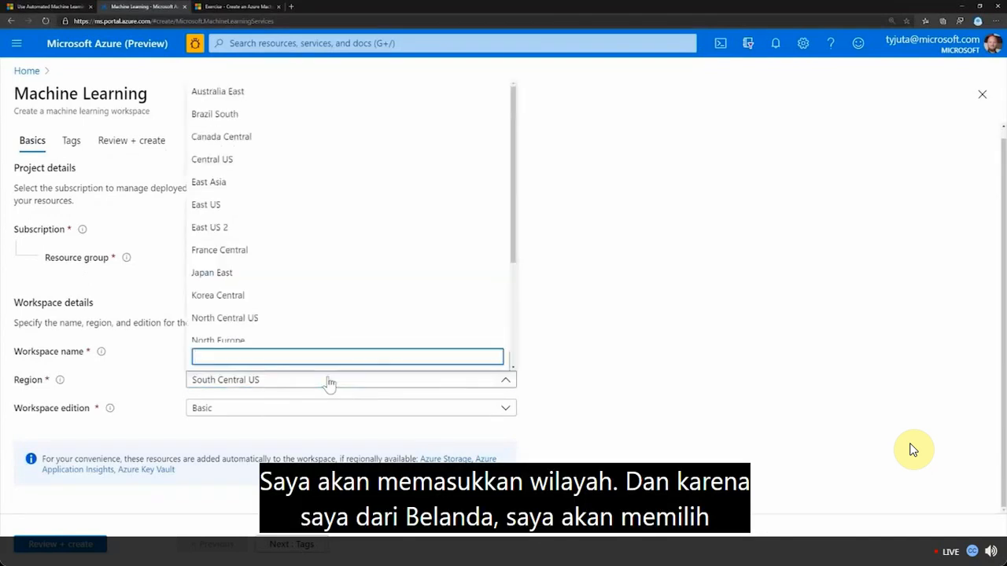
{"action": "scroll", "coordinate": [270, 310], "scroll_direction": "down", "scroll_amount": 2}
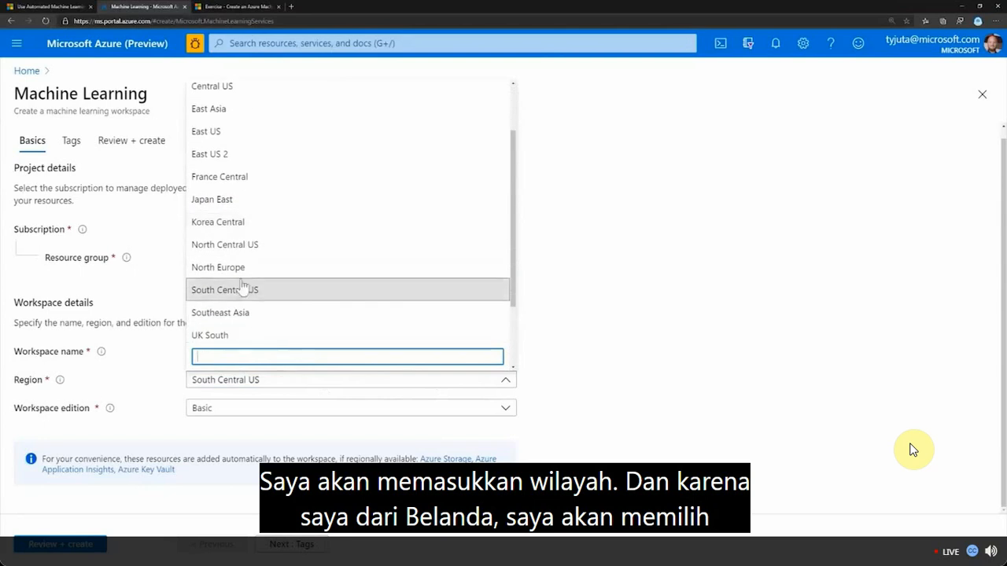
{"action": "left_click", "coordinate": [229, 268]}
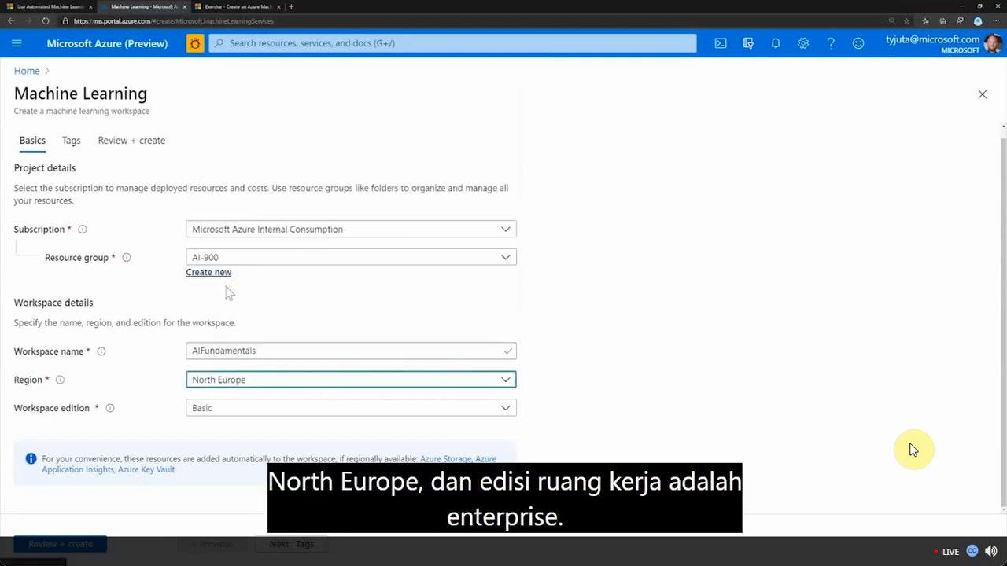
{"action": "left_click", "coordinate": [221, 417]}
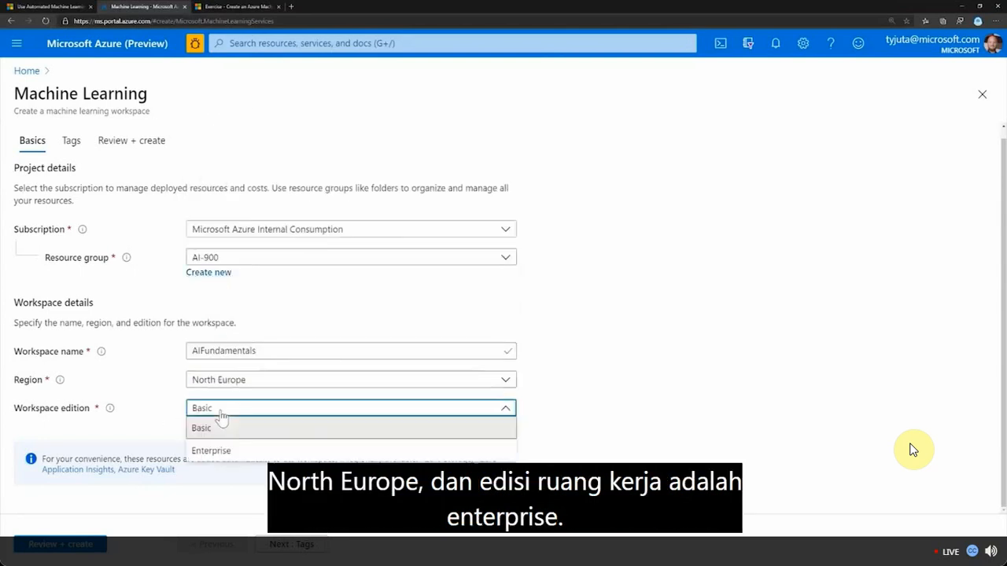
{"action": "left_click", "coordinate": [220, 451]}
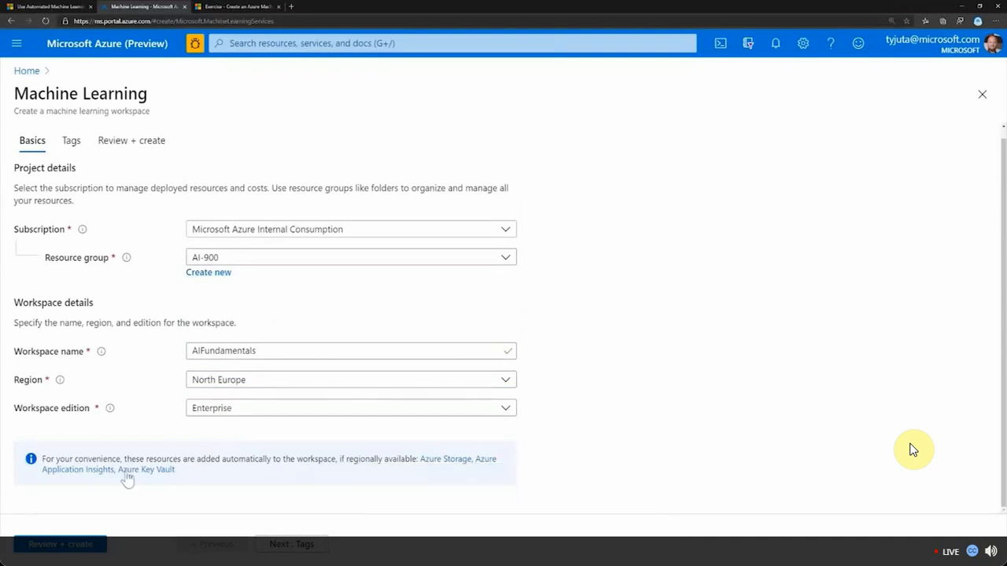
{"action": "left_click", "coordinate": [47, 546]}
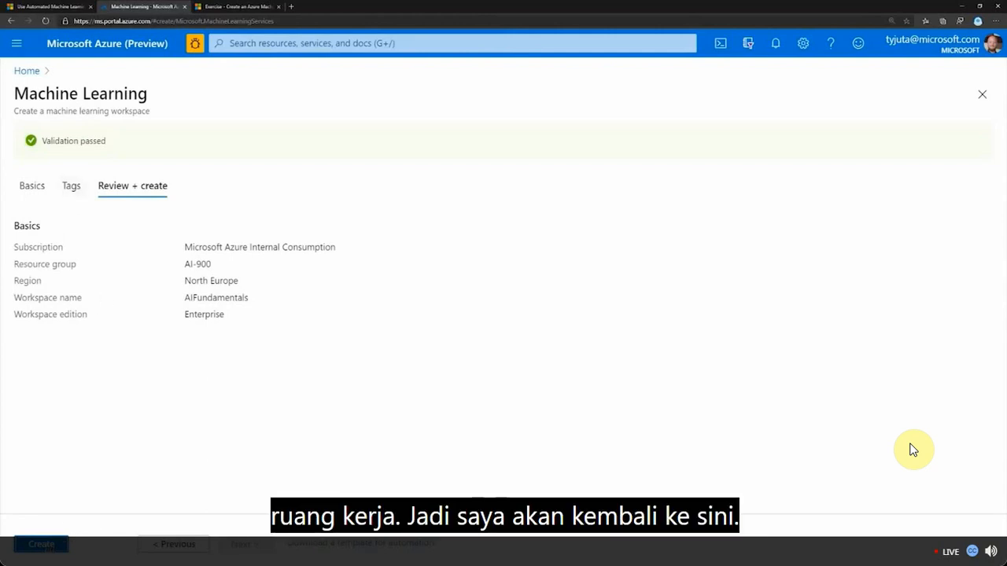
Step: Return to the Azure portal home, open the existing AI900-aml Machine Learning workspace and launch Azure Machine Learning studio for it
{"action": "left_click", "coordinate": [27, 70]}
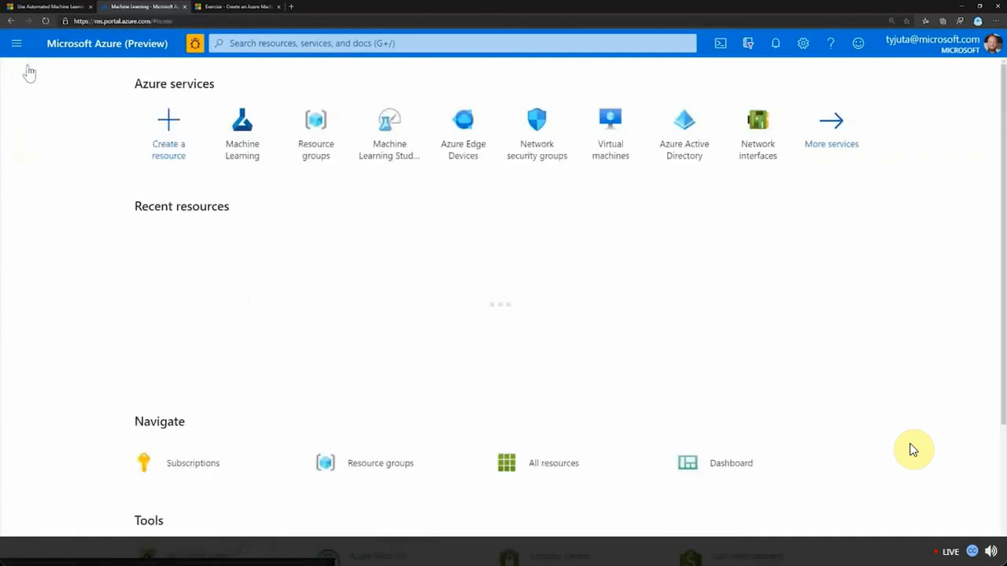
{"action": "left_click", "coordinate": [256, 130]}
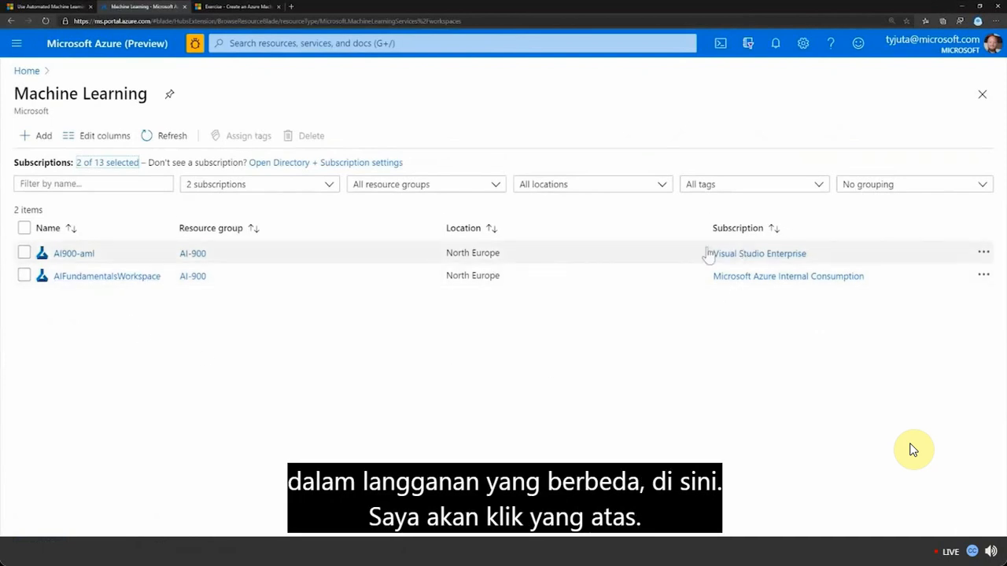
{"action": "left_click", "coordinate": [69, 254]}
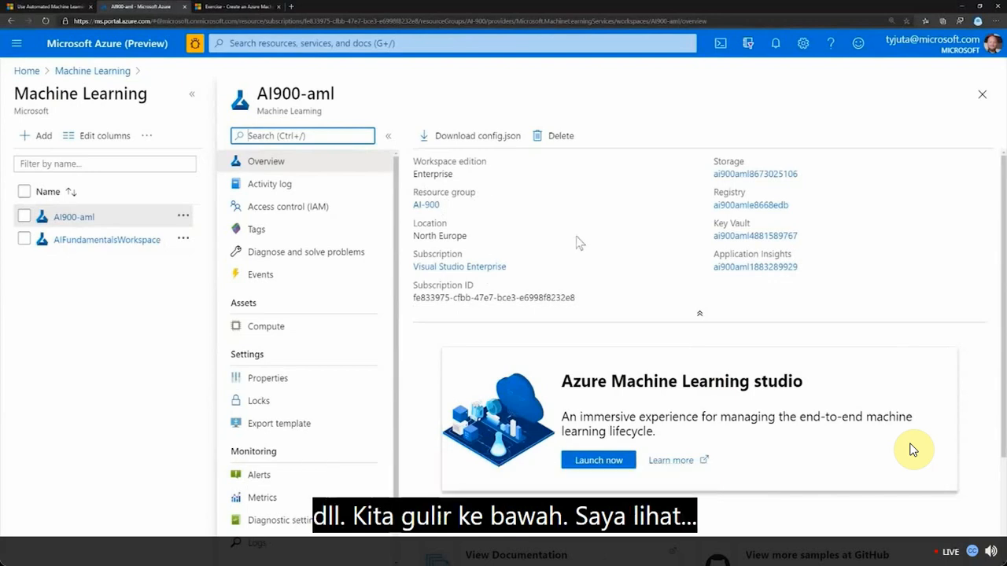
{"action": "scroll", "coordinate": [911, 450], "scroll_direction": "down", "scroll_amount": 3}
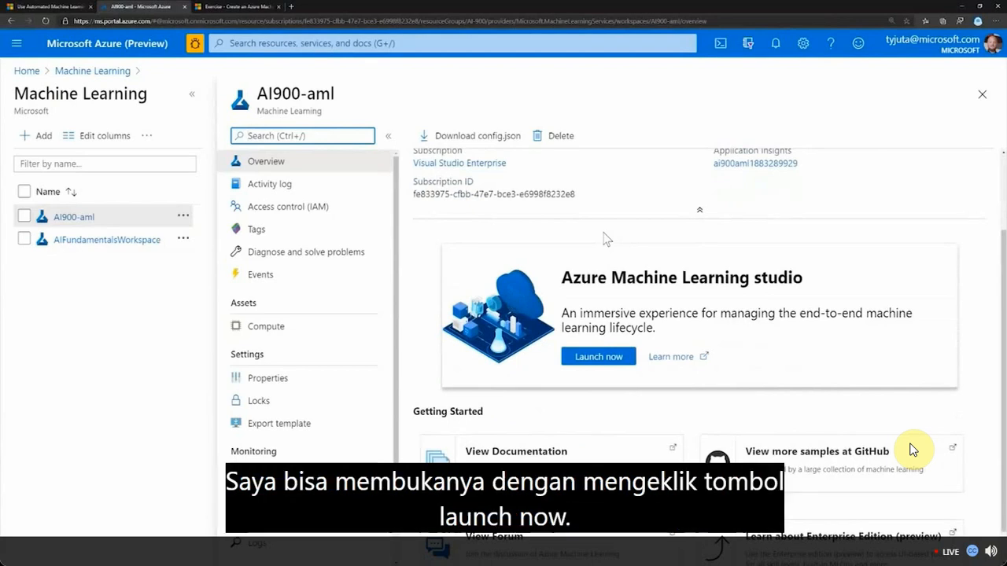
{"action": "left_click", "coordinate": [586, 364]}
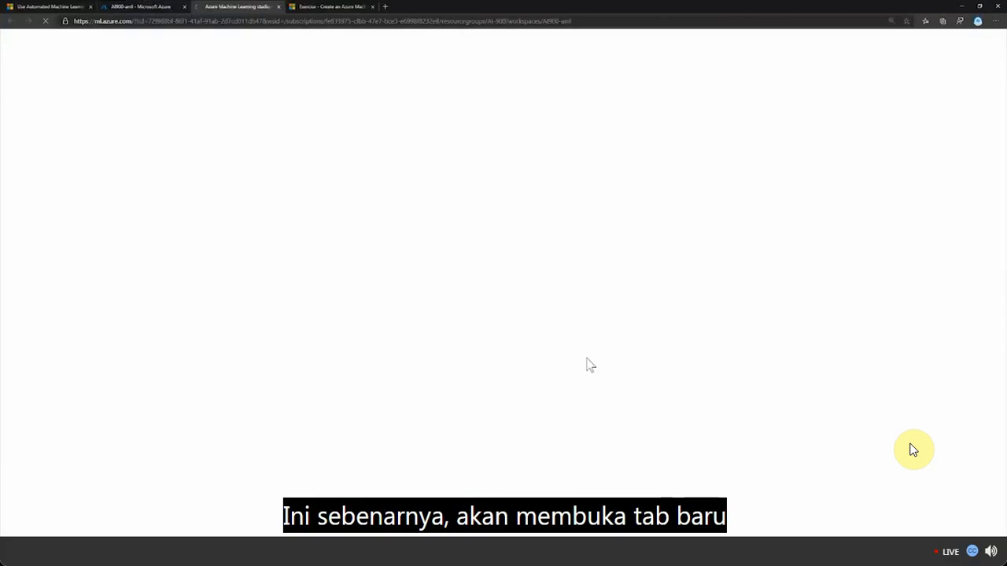